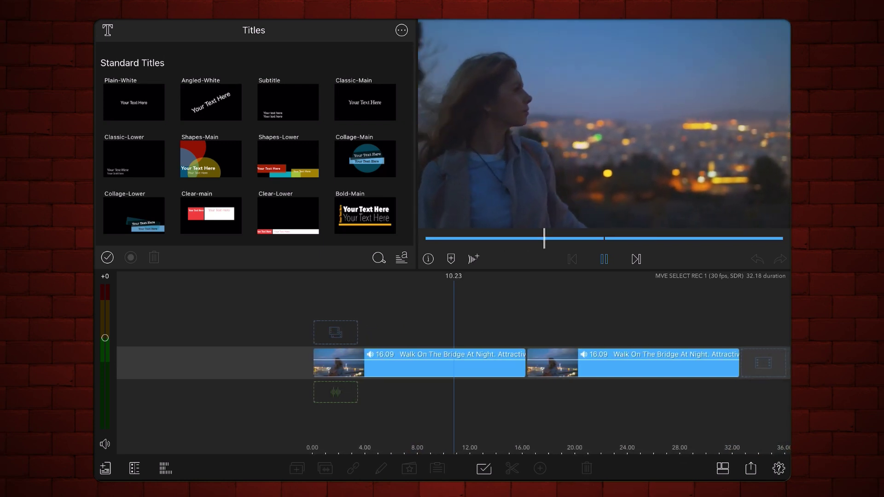
Step: Stop playback, scrub back near 10 seconds and open the first night clip's colour editor
click(603, 259)
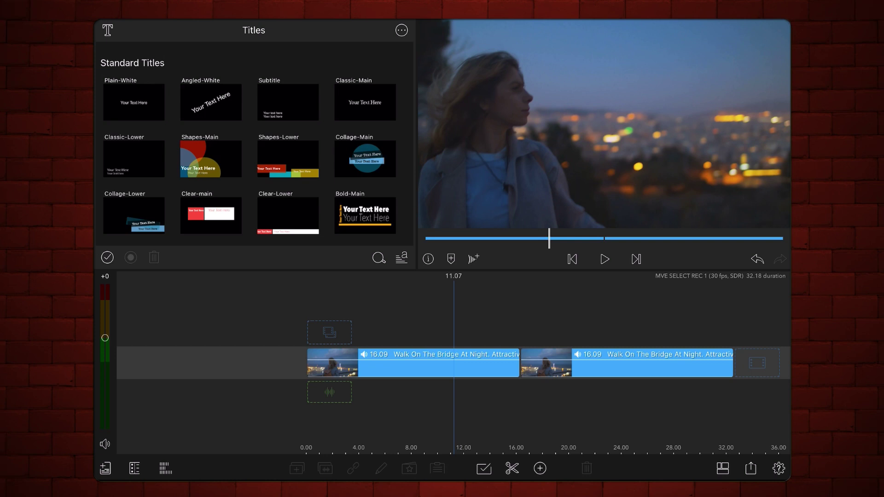
drag(560, 416, 568, 417)
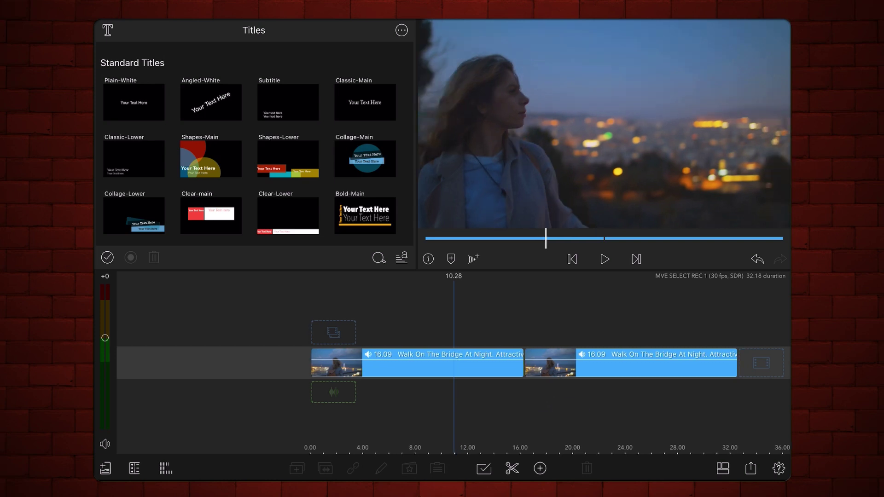
double_click(477, 357)
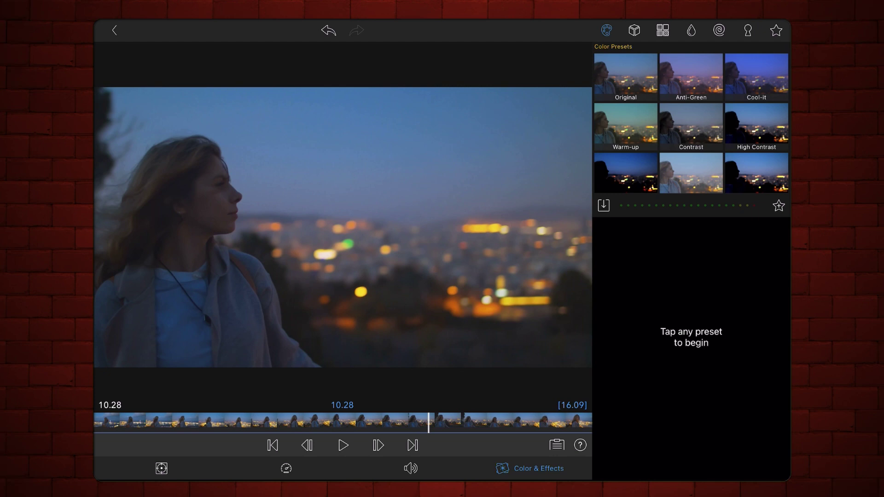
Step: Apply a Light Luma Key from the Keyers tab and narrow its Luma Range to key out the bright sky
click(748, 30)
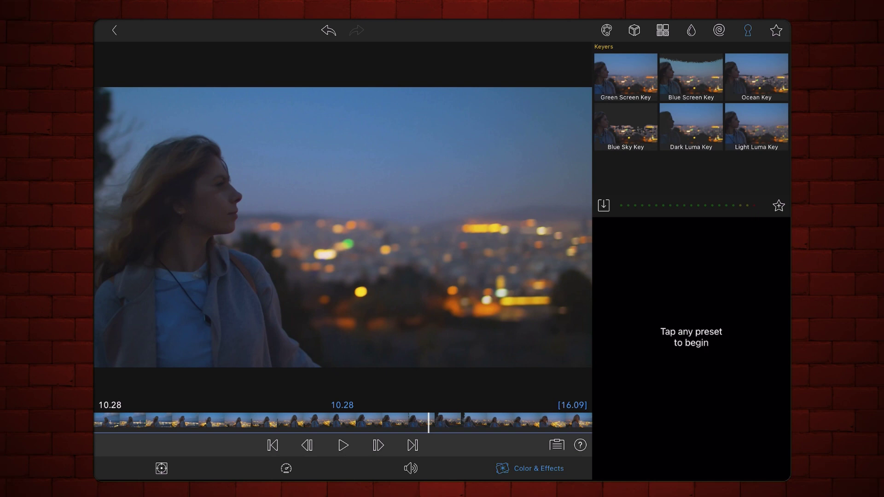
click(757, 126)
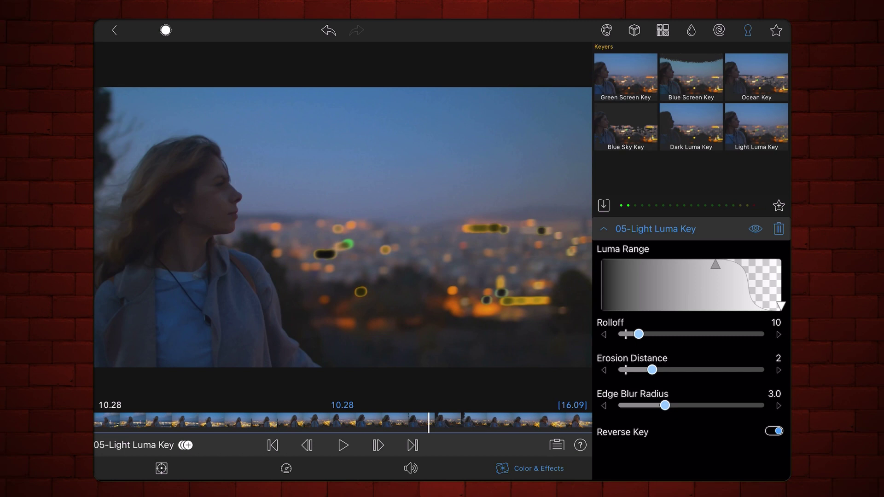
drag(716, 265, 642, 273)
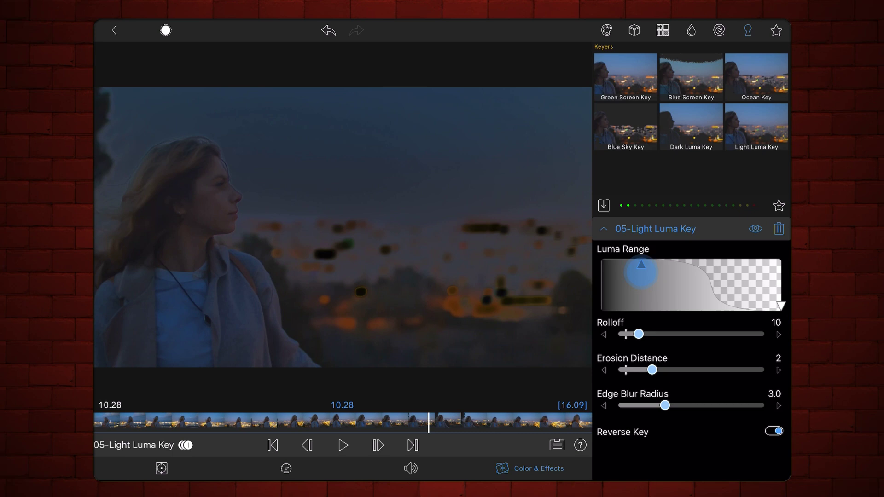
drag(781, 305, 672, 317)
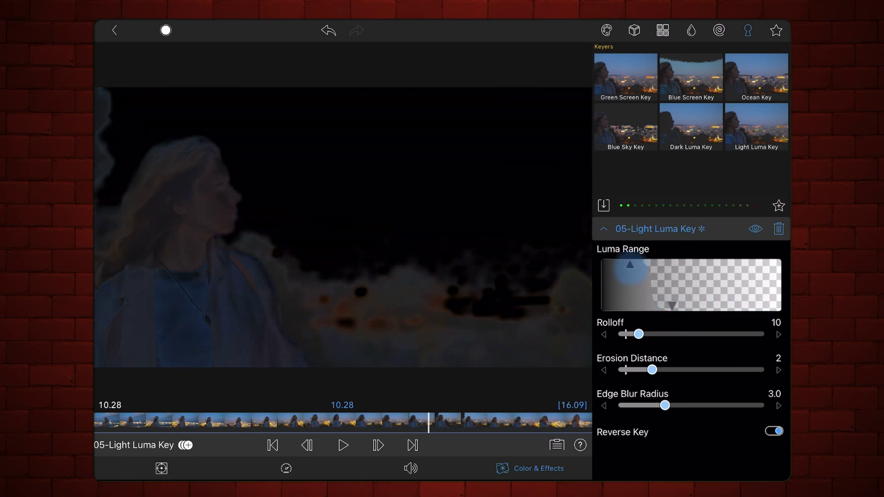
drag(630, 270, 625, 264)
click(667, 310)
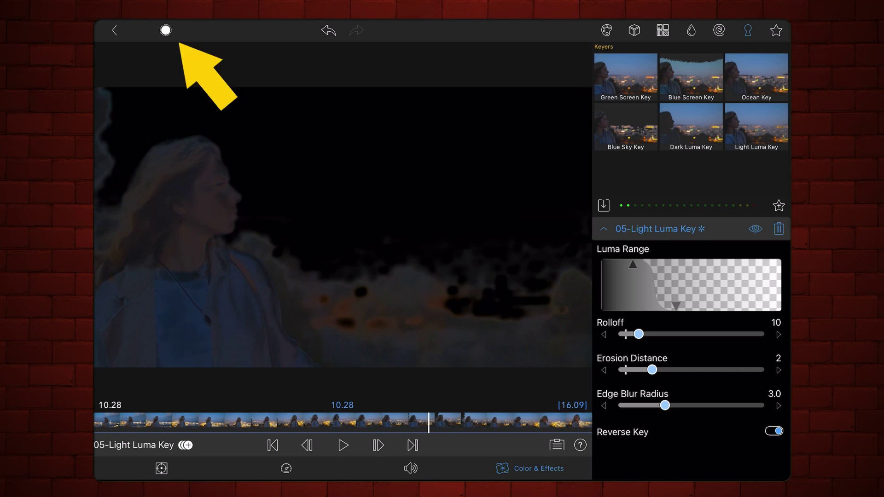
Step: Check the matte, soften the key with Rolloff 26 and Erosion 0, then review an earlier frame
click(165, 30)
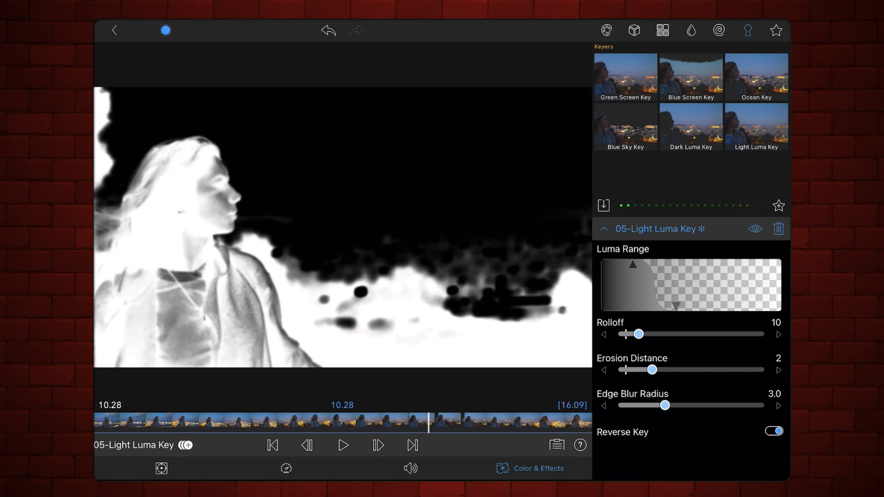
mouse_move(639, 335)
mouse_down()
mouse_move(656, 348)
mouse_move(641, 373)
mouse_move(621, 373)
mouse_up()
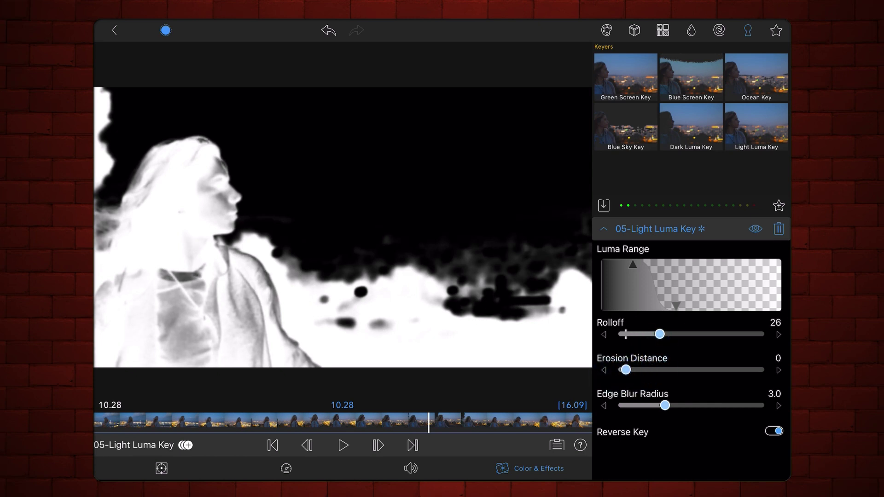
click(166, 30)
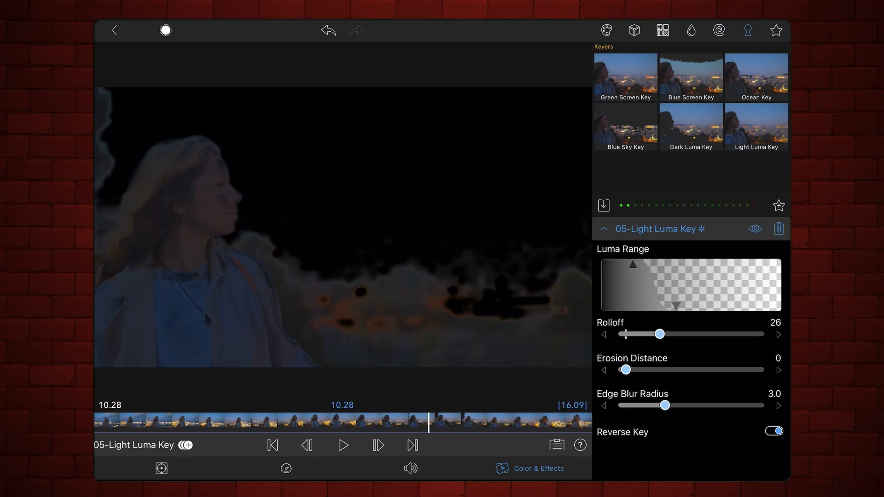
mouse_move(429, 423)
mouse_down()
mouse_move(312, 429)
mouse_move(345, 429)
mouse_up()
Step: Stack the keyed clip on the track above its copy at 0.00 and scrub to around 3-4 seconds
click(115, 30)
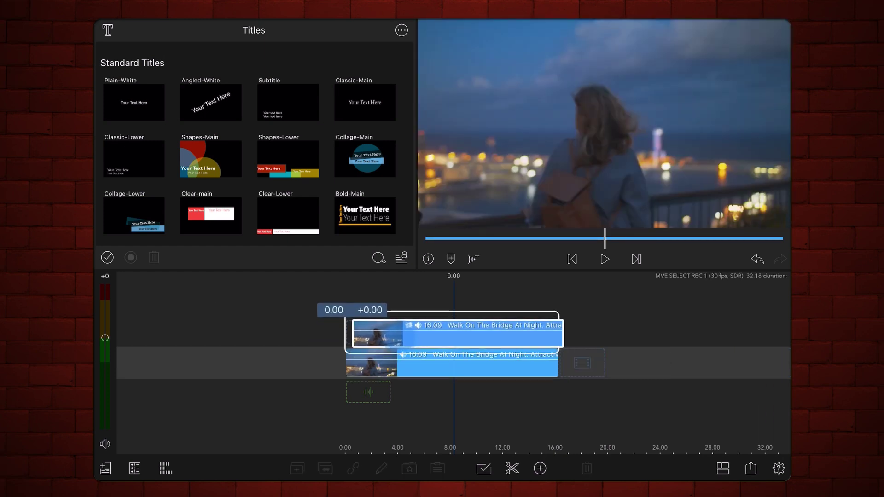
drag(381, 362, 380, 338)
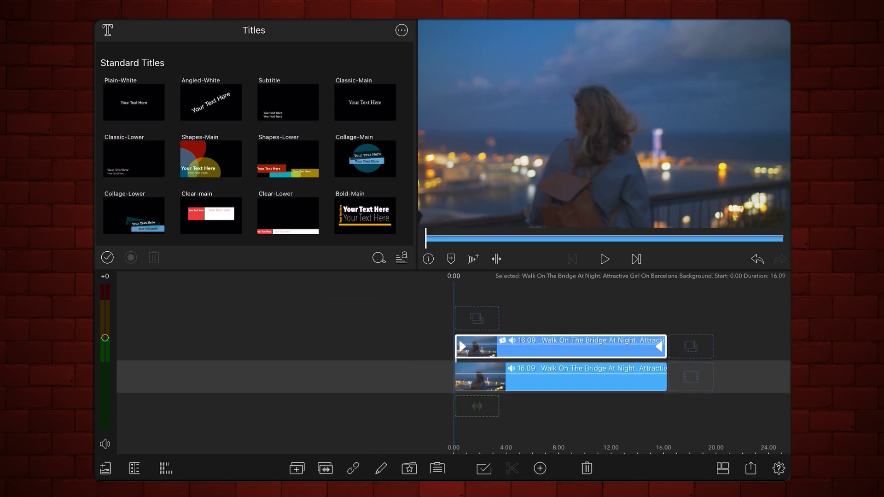
drag(639, 417, 597, 419)
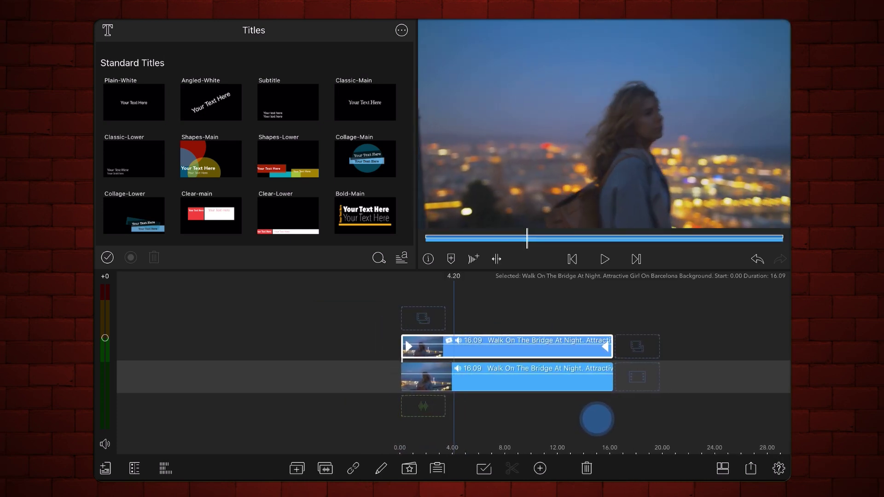
drag(596, 419, 590, 420)
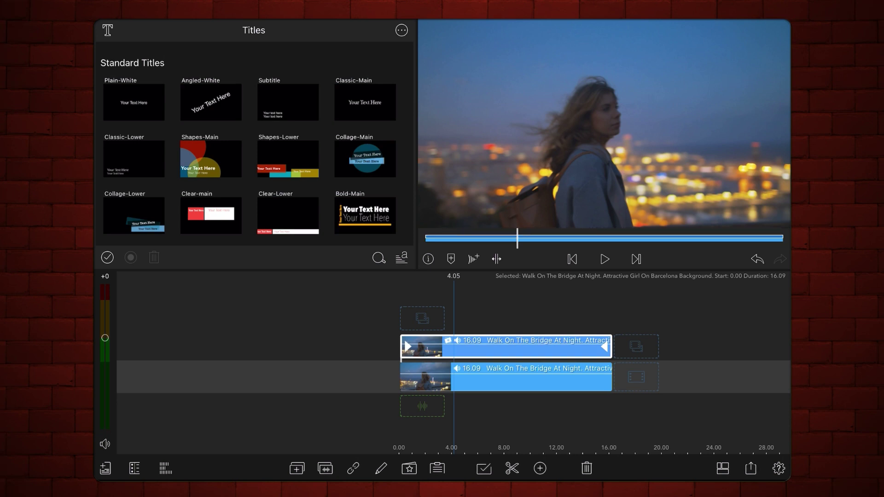
Step: Add a colour adjustment to the top clip: stretched levels, brightness 0.08, contrast 1.17
double_click(558, 340)
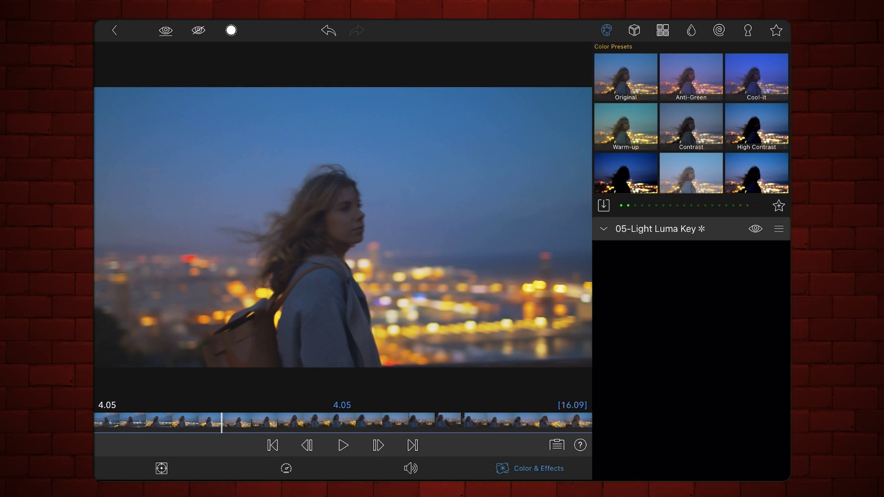
click(626, 75)
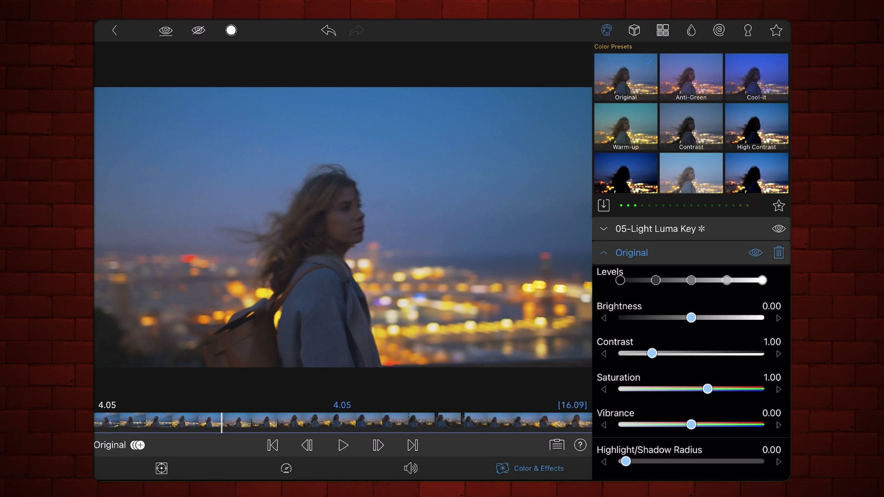
drag(727, 280, 760, 298)
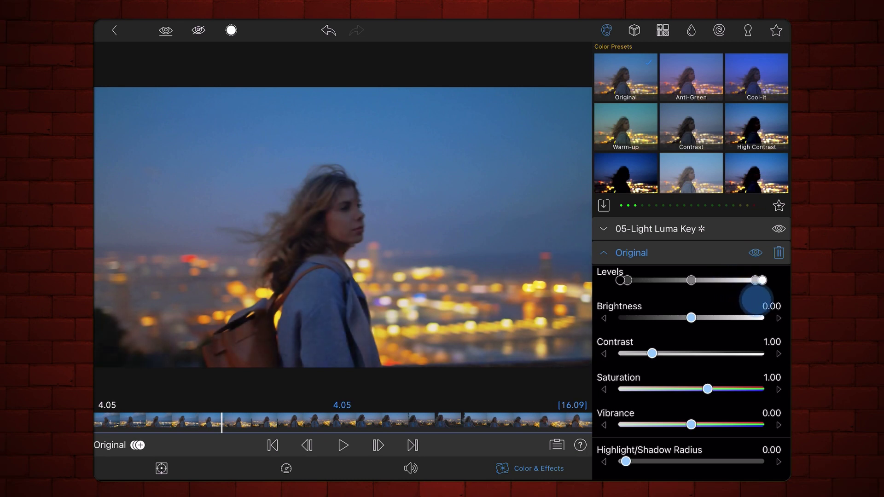
drag(691, 318, 697, 318)
drag(652, 353, 663, 353)
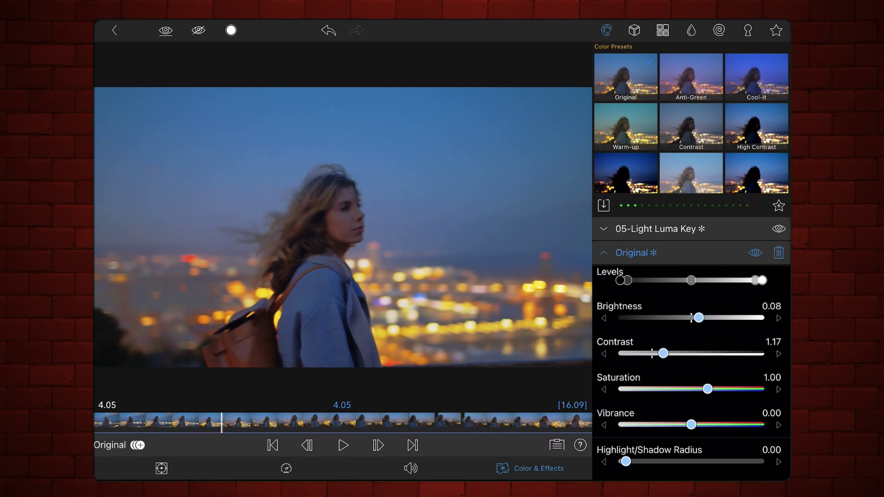
click(755, 253)
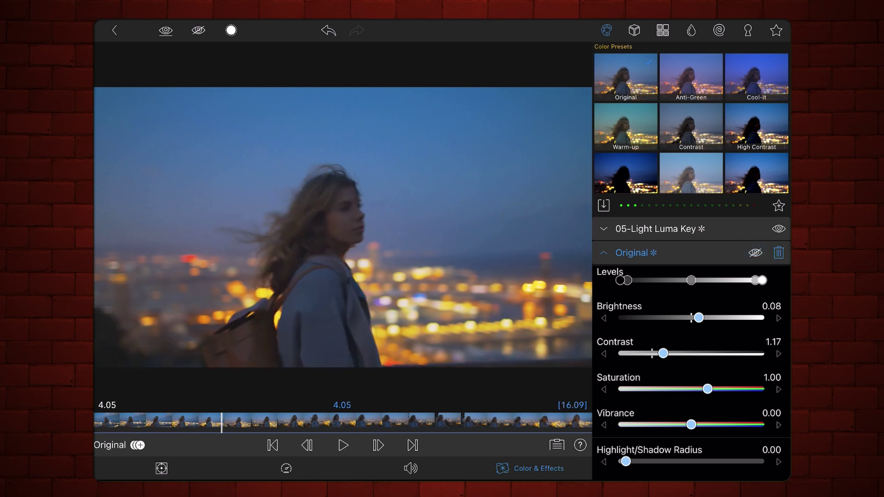
click(756, 253)
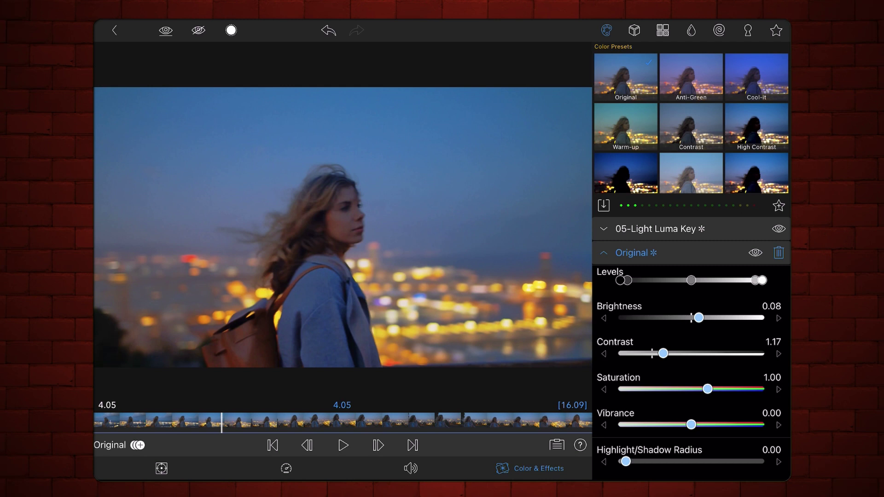
Step: Narrow the Light Luma Key's luma range on the top copy and verify it in matte view
click(603, 229)
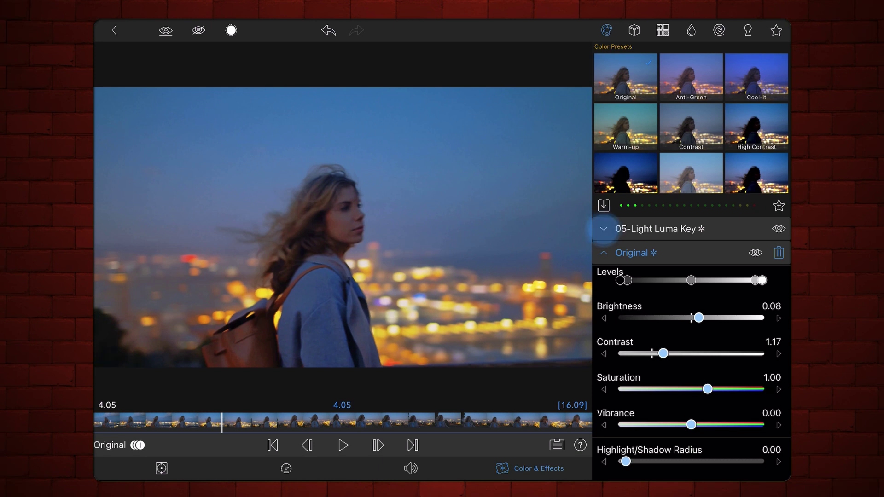
drag(676, 304, 665, 305)
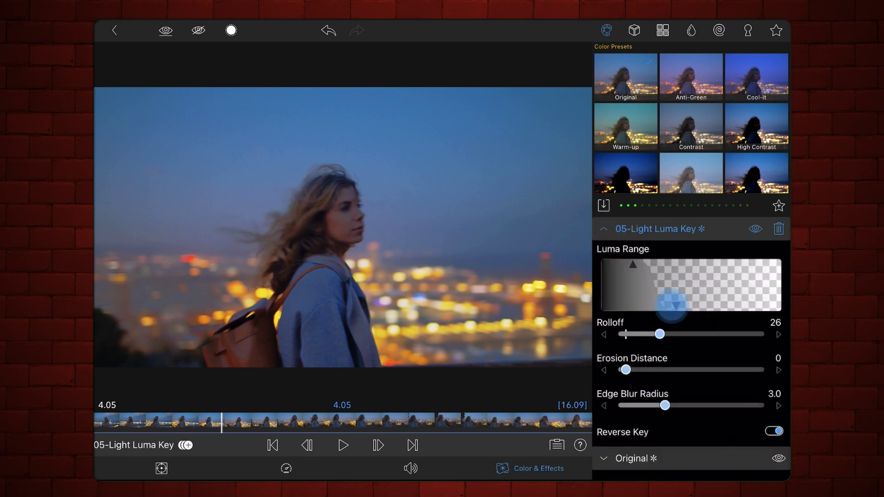
drag(633, 266, 630, 267)
click(230, 30)
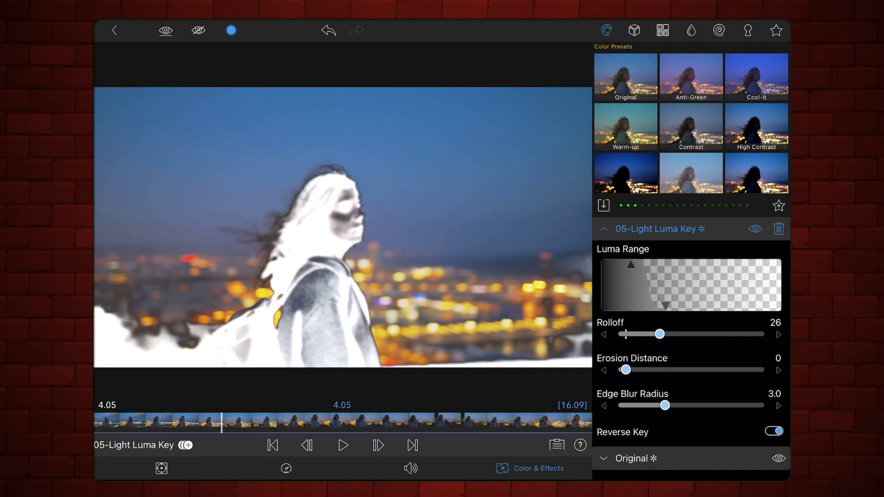
click(231, 30)
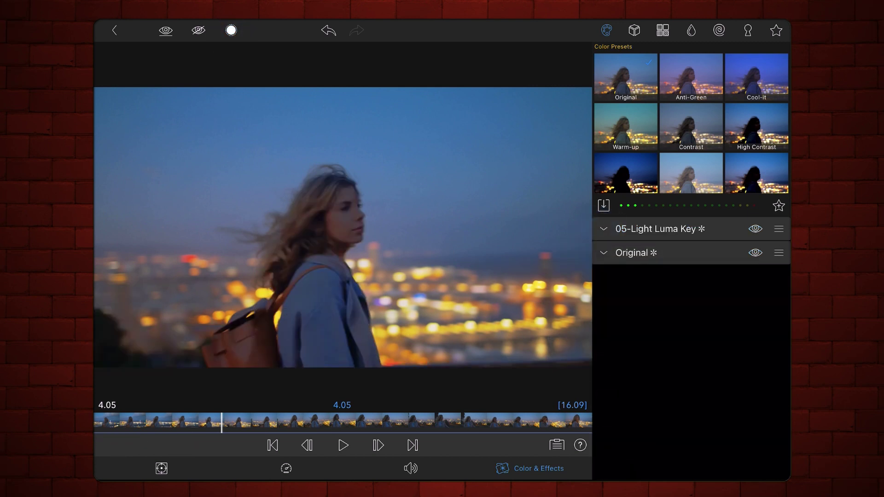
Step: Set the Original adjustments to Saturation 0.71 and Vibrance 0.14, comparing with them hidden
click(604, 253)
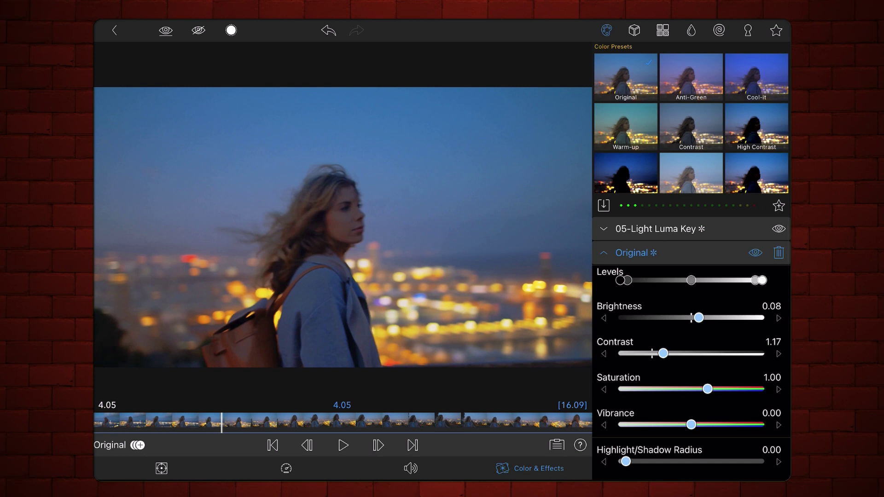
drag(708, 388, 692, 388)
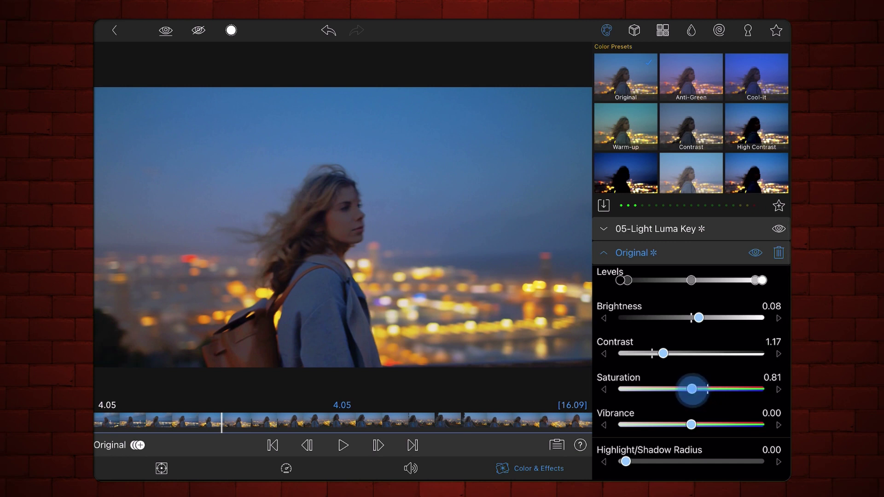
drag(692, 425, 700, 425)
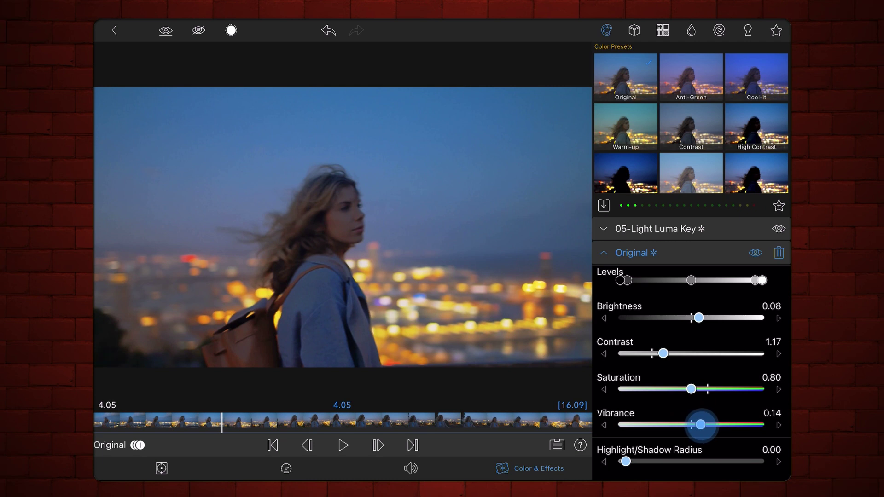
click(755, 252)
click(755, 253)
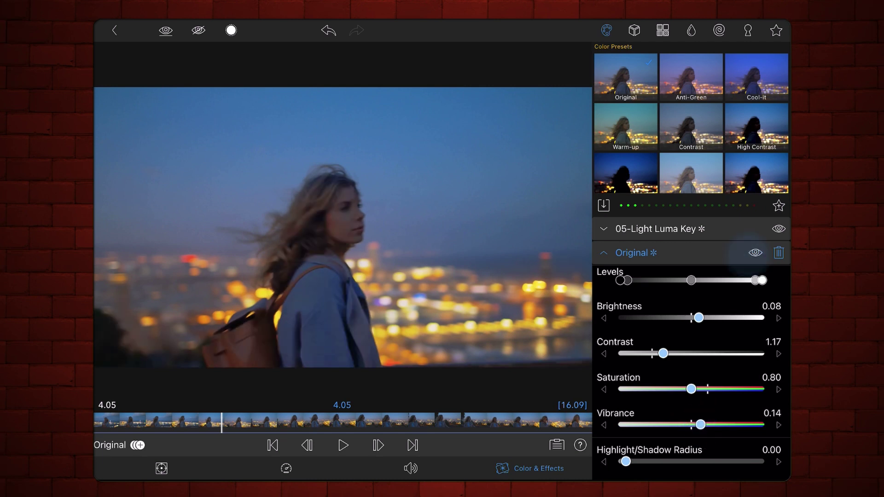
drag(692, 389, 684, 389)
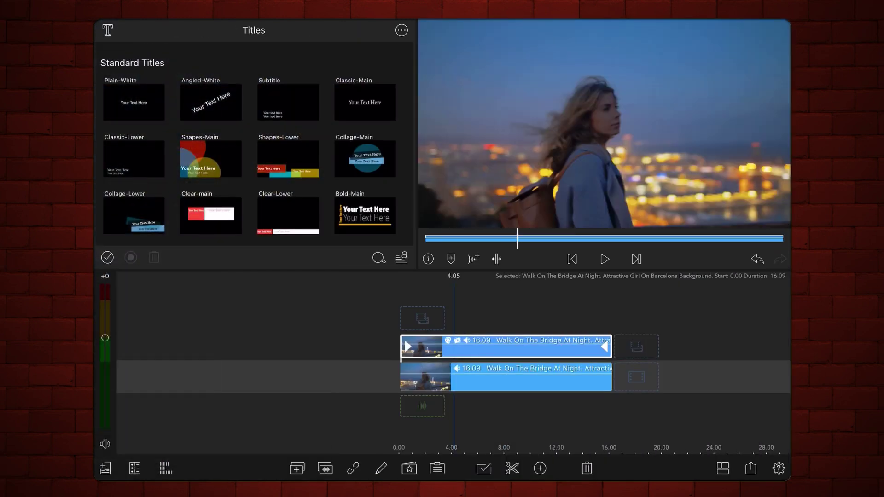
Step: Scrub through the stacked bridge clips to review the brightened subject
drag(608, 306, 705, 301)
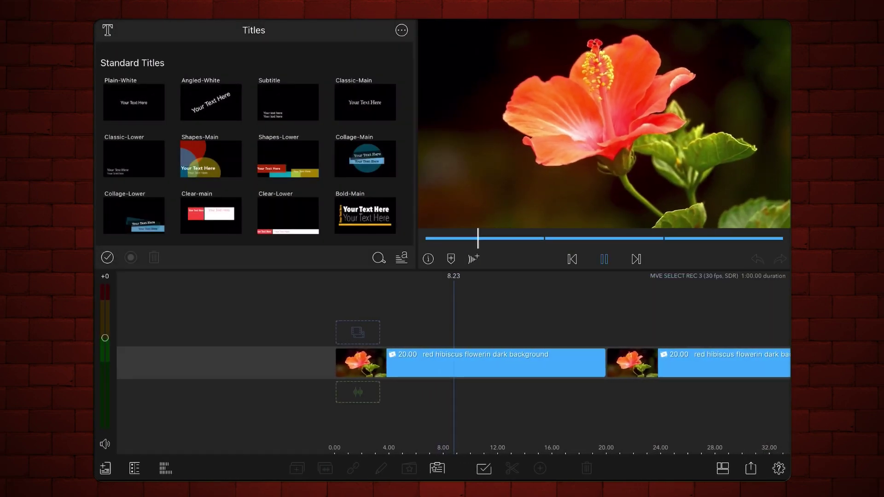
Step: Stop playback, scrub to the second hibiscus clip and play from there
click(604, 258)
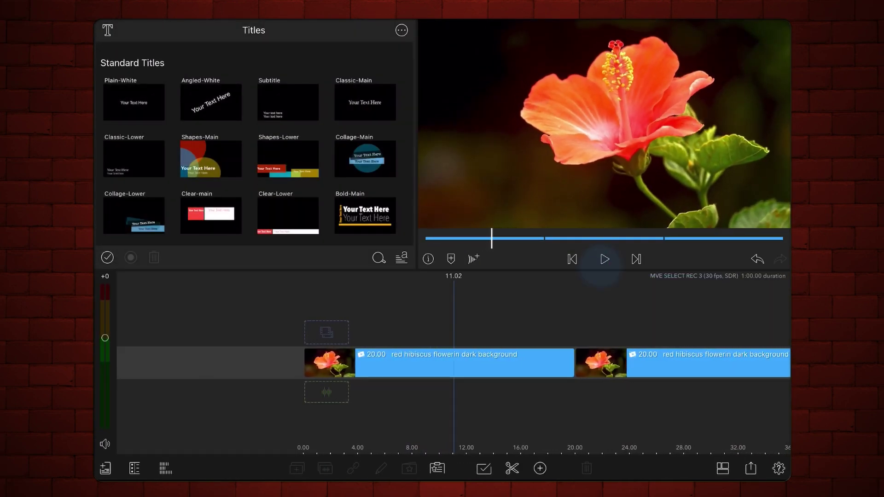
drag(581, 422, 486, 422)
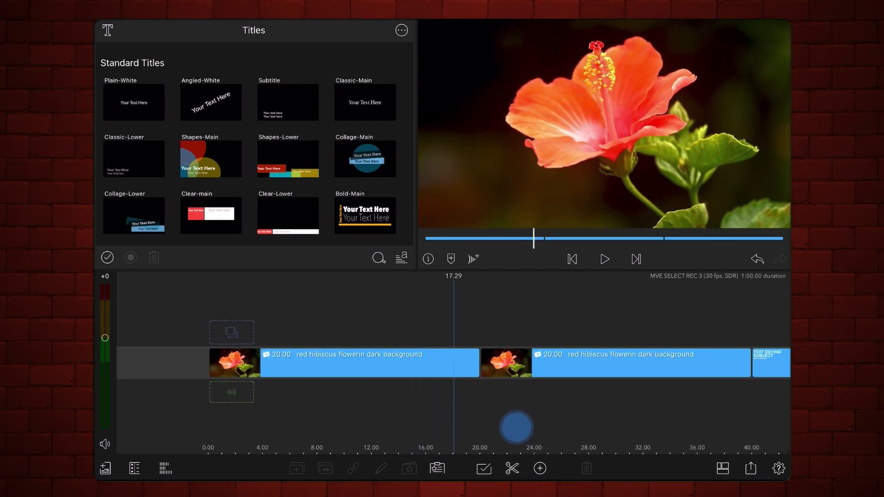
click(604, 259)
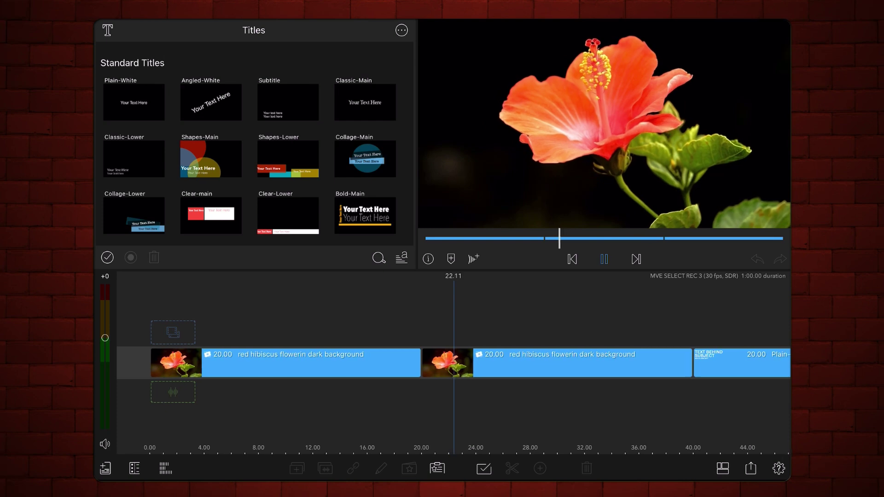
click(605, 259)
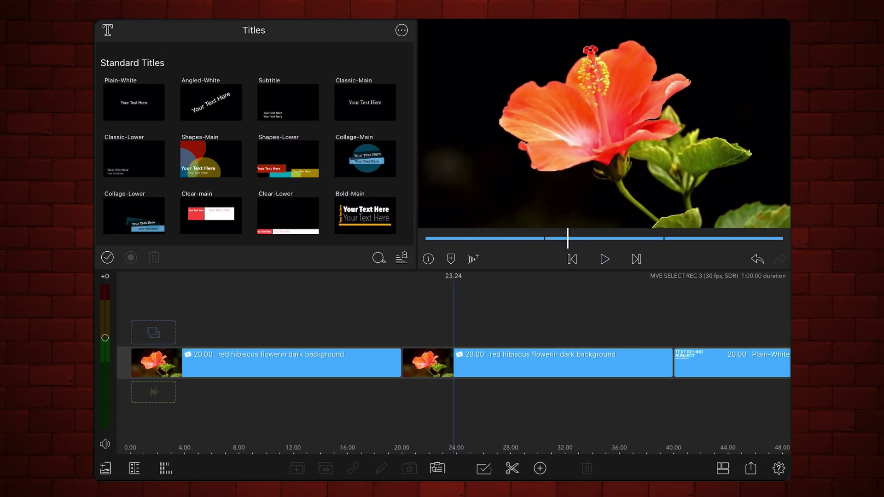
double_click(525, 362)
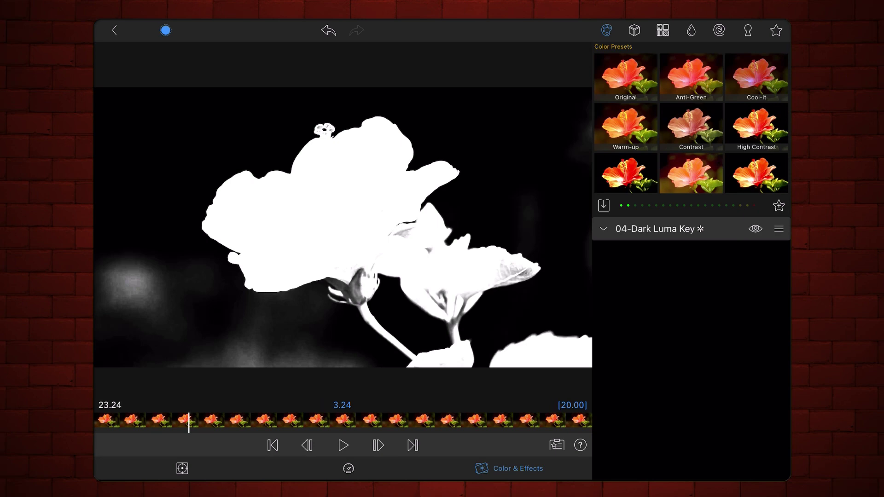
click(165, 30)
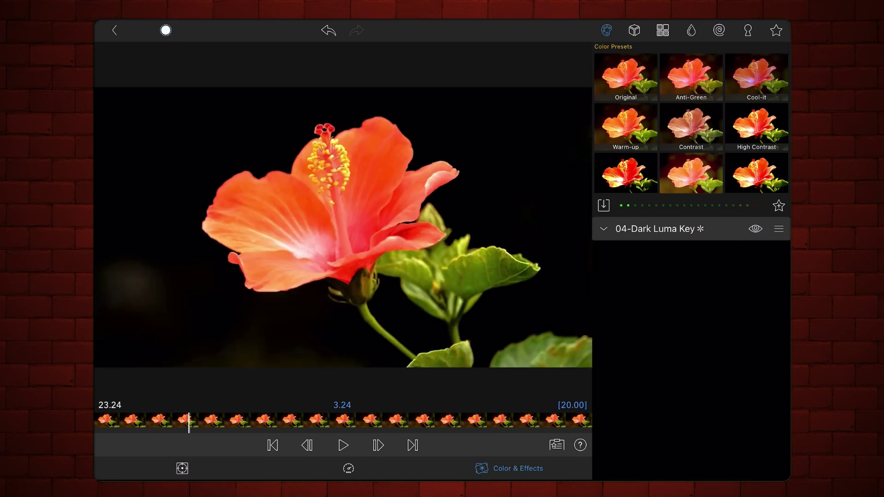
click(115, 30)
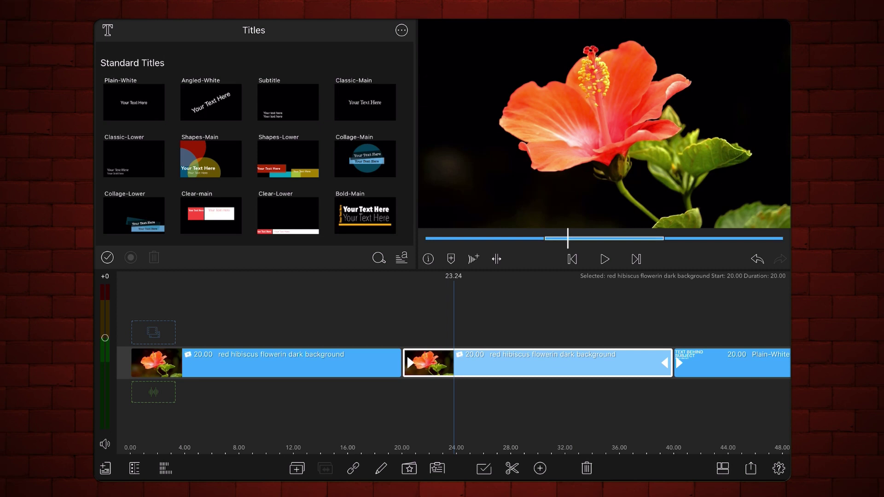
Step: Move the title to the upper track at 0.00, stack the keyed hibiscus above it and play full screen
drag(725, 362, 187, 332)
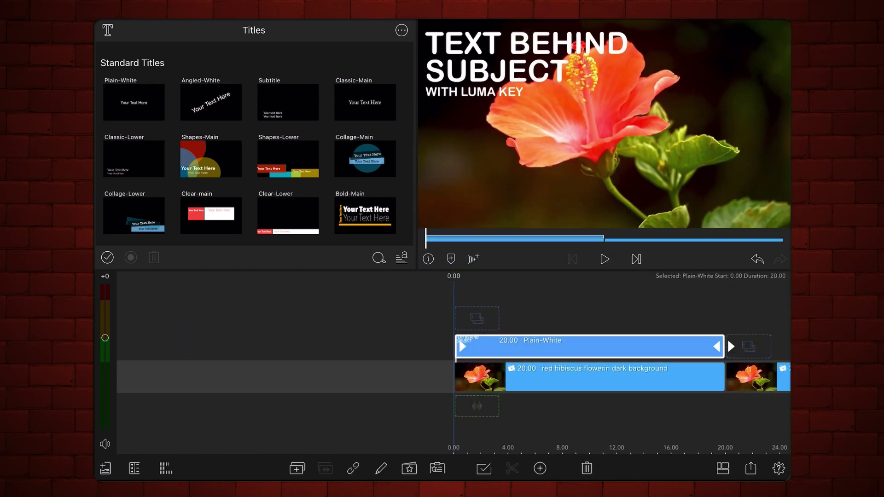
drag(641, 435, 557, 437)
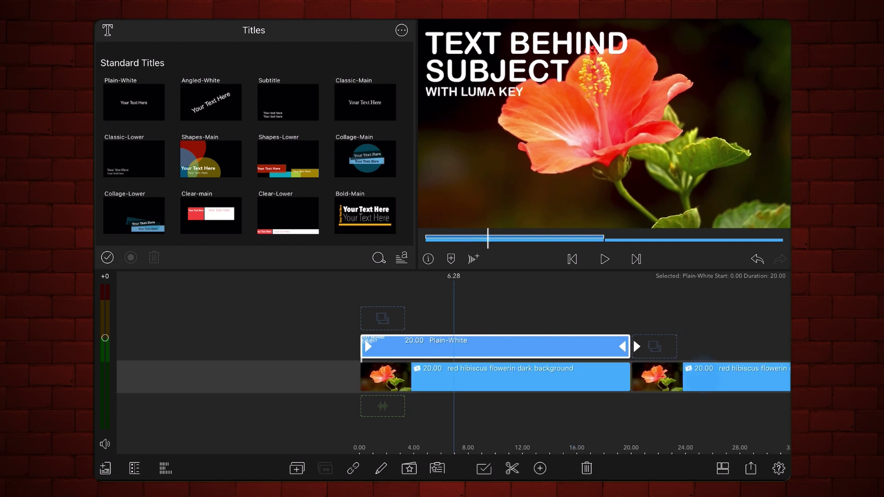
drag(726, 376, 455, 318)
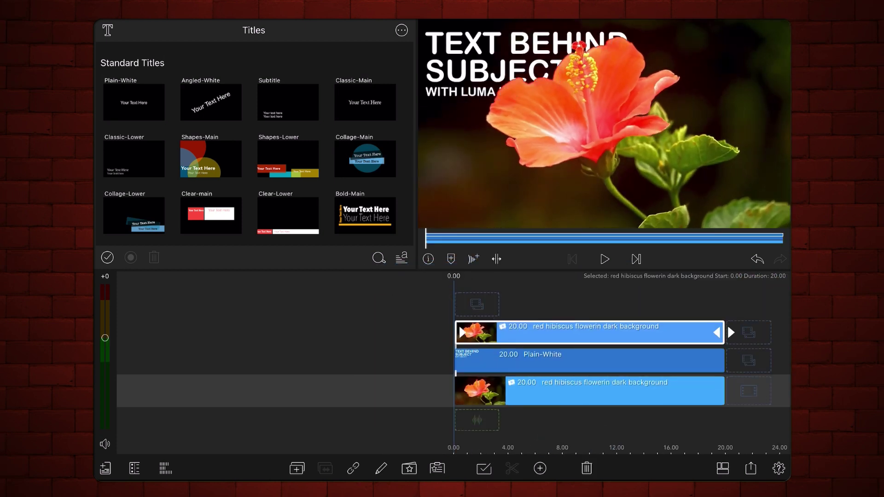
drag(661, 430, 636, 430)
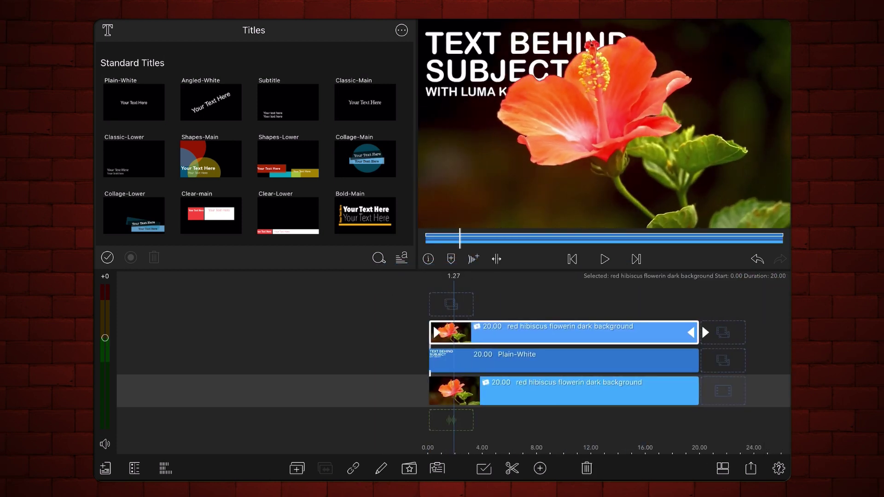
key(space)
key(ctrl+f)
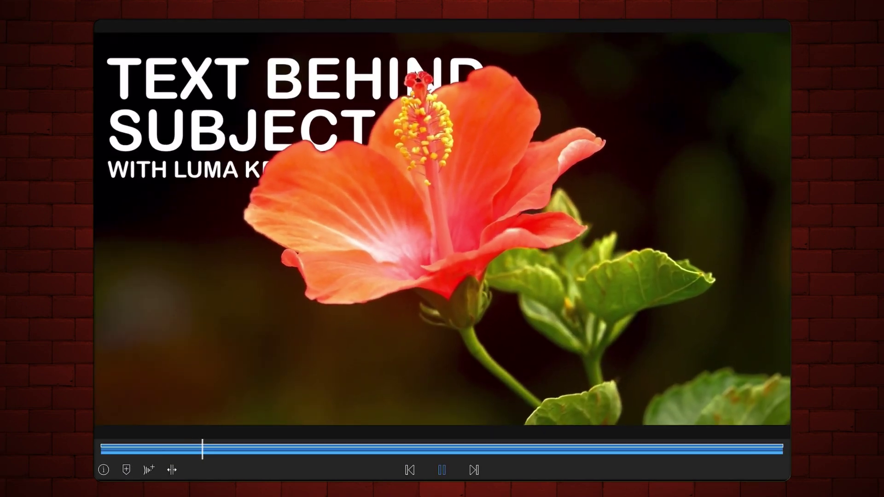